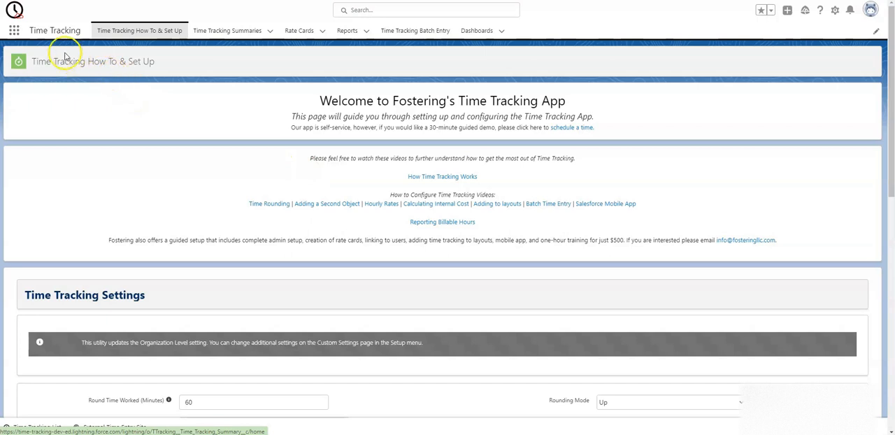
# Review the Time Tracking Settings and the configuration instructions on the How To & Set Up page
pyautogui.click(18, 39)
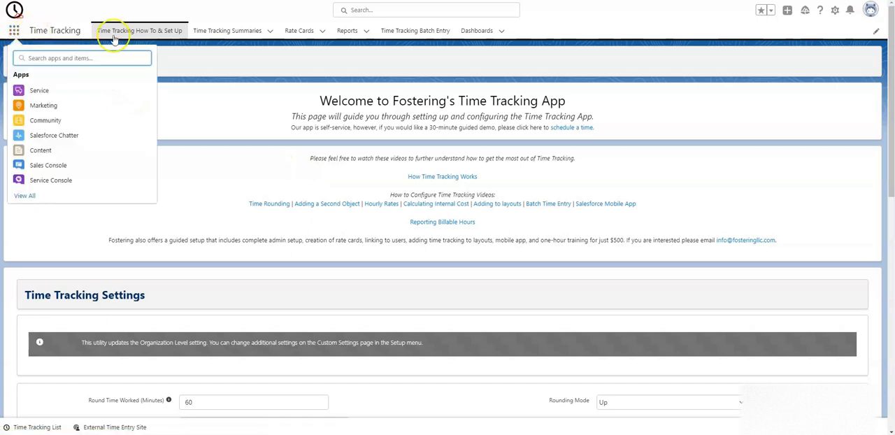
pyautogui.click(228, 58)
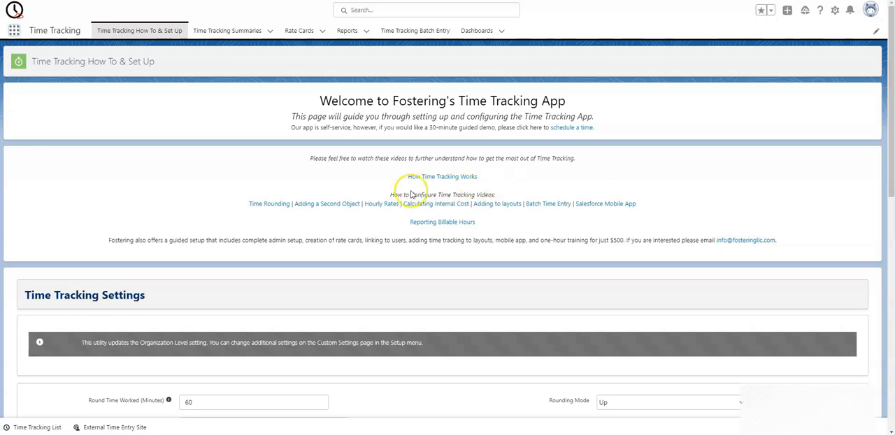
pyautogui.scroll(-2, 207, 254)
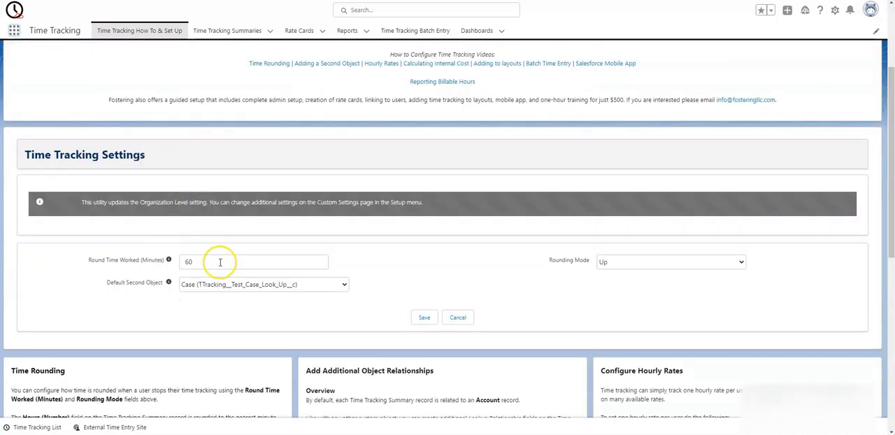
pyautogui.scroll(-1, 220, 264)
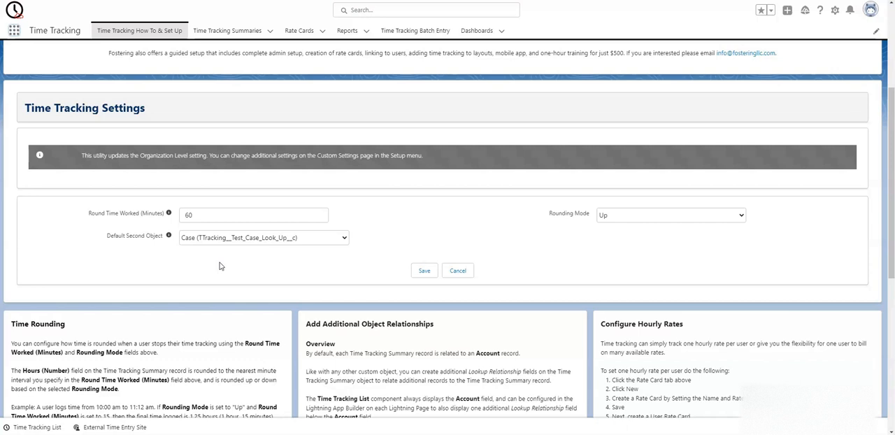
pyautogui.scroll(-3, 230, 259)
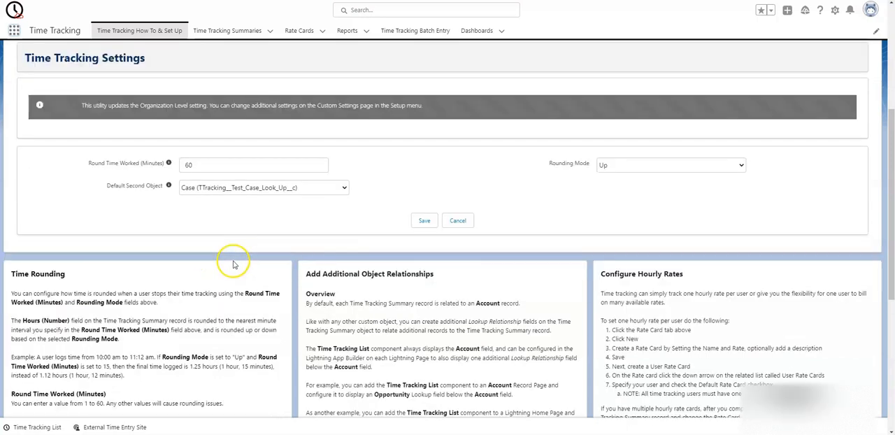
pyautogui.scroll(7, 364, 304)
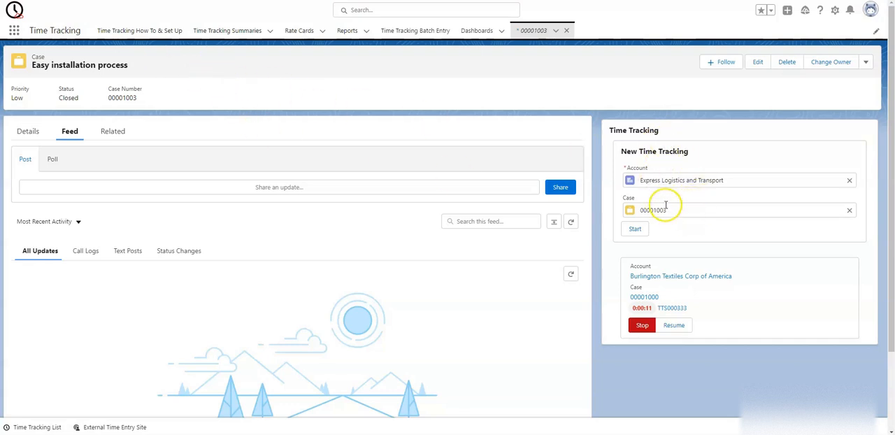
# Start time tracking for Express Logistics and Transport on case 00001003
pyautogui.click(637, 230)
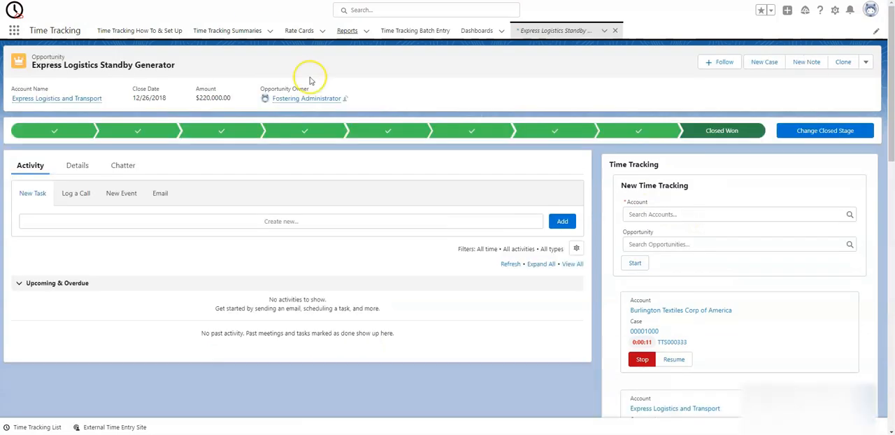
# Resume and pause the Burlington Textiles Corp of America timer from the Express Logistics Standby Generator opportunity
pyautogui.scroll(-1, 663, 202)
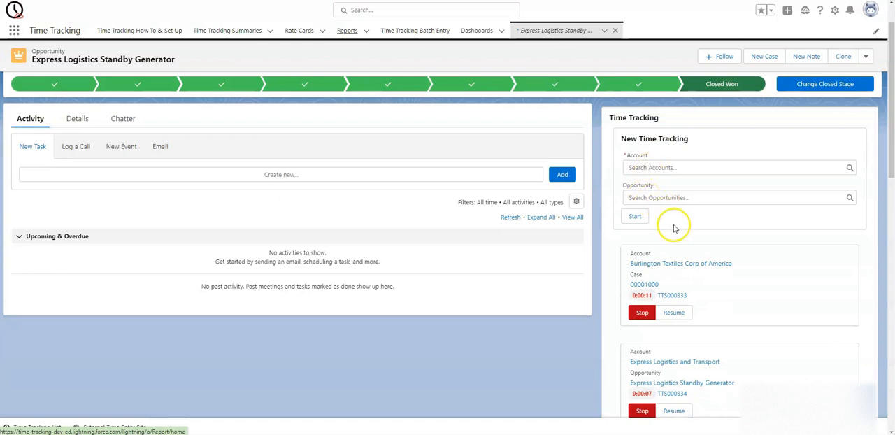
pyautogui.scroll(-2, 668, 251)
pyautogui.scroll(1, 673, 222)
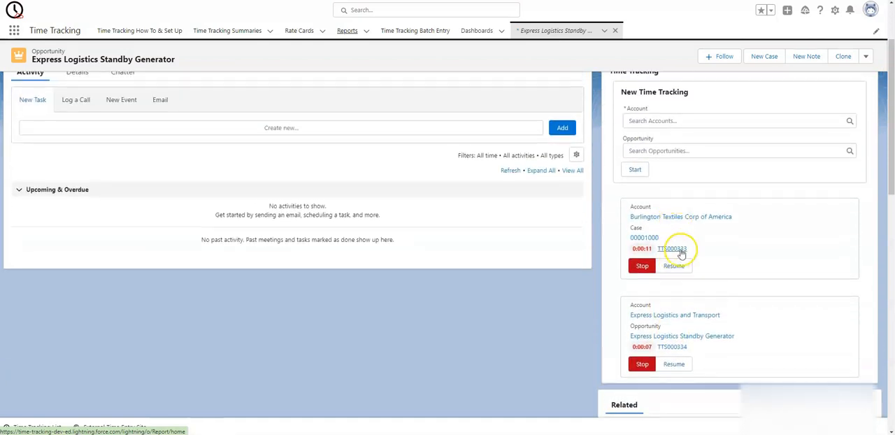
pyautogui.click(671, 267)
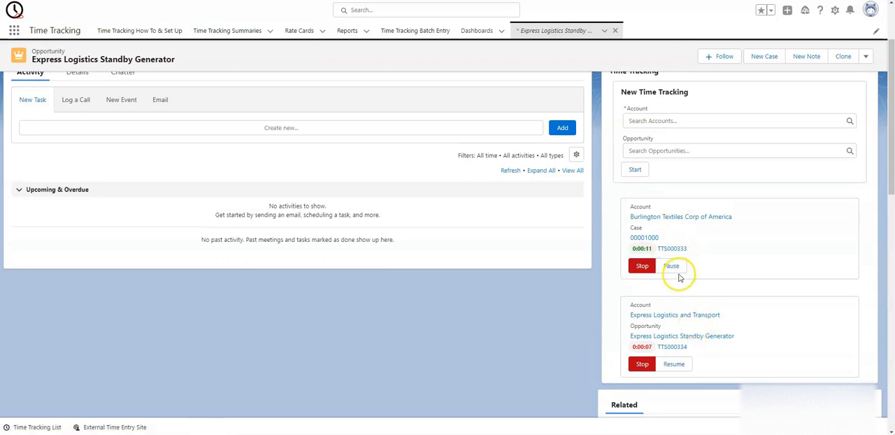
pyautogui.click(673, 269)
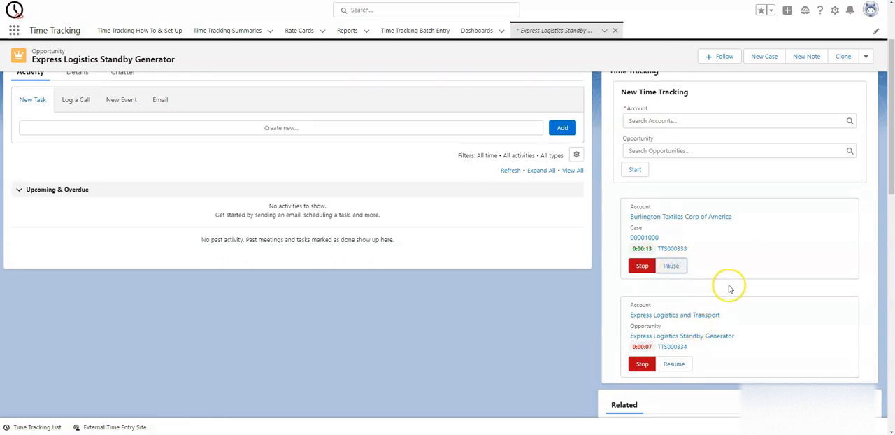
# Stop the Burlington Textiles timer and close its time tracking summary with the Salesforce Administrator - $150 rate card
pyautogui.click(643, 265)
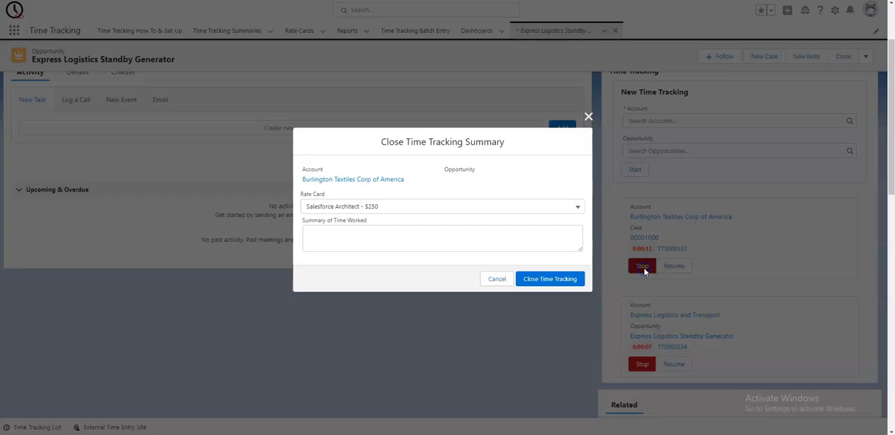
pyautogui.click(370, 208)
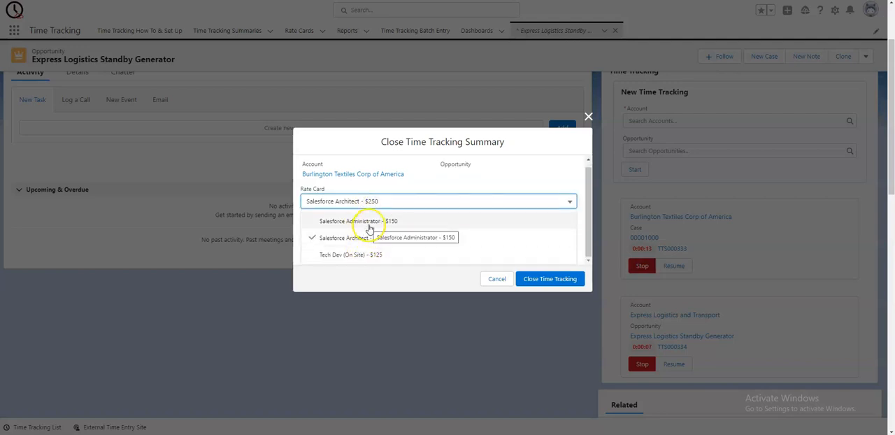
pyautogui.click(370, 222)
pyautogui.click(352, 242)
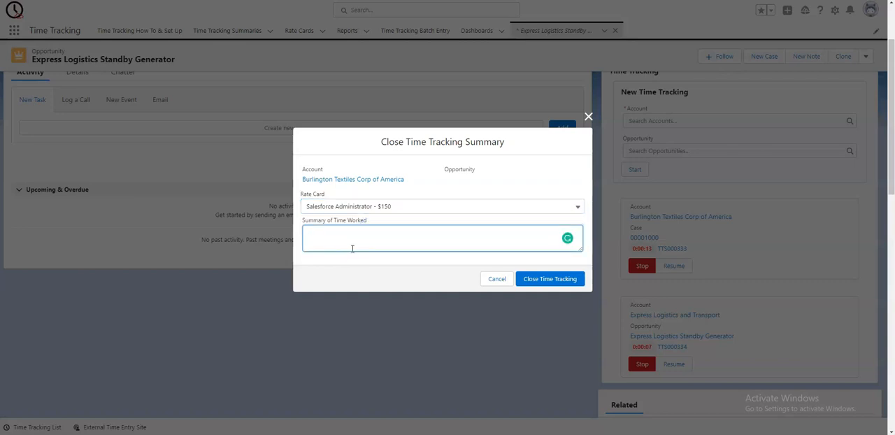
pyautogui.click(550, 279)
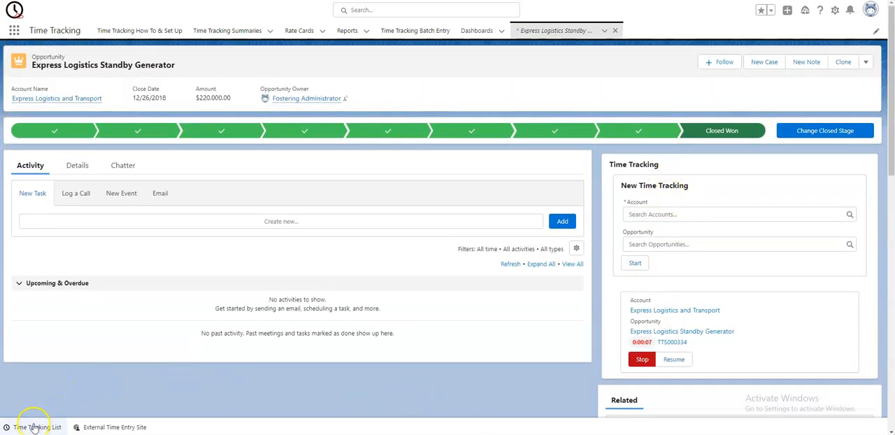
# Look through the Time Tracking List utility's new entry form and open timers, and minimize the utility
pyautogui.click(32, 426)
pyautogui.scroll(-1, 105, 302)
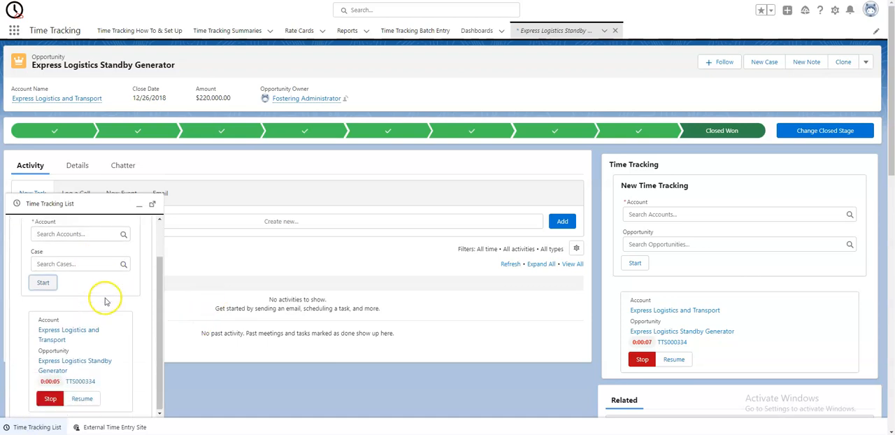
pyautogui.scroll(1, 104, 306)
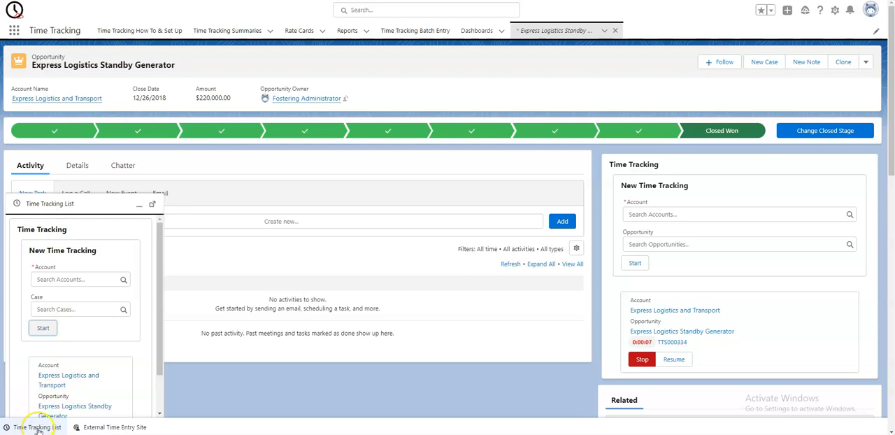
pyautogui.scroll(-1, 62, 361)
pyautogui.scroll(1, 62, 360)
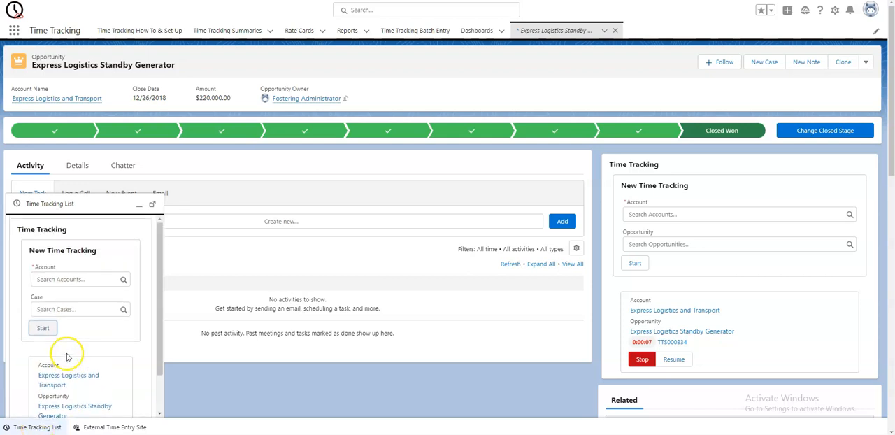
pyautogui.click(137, 205)
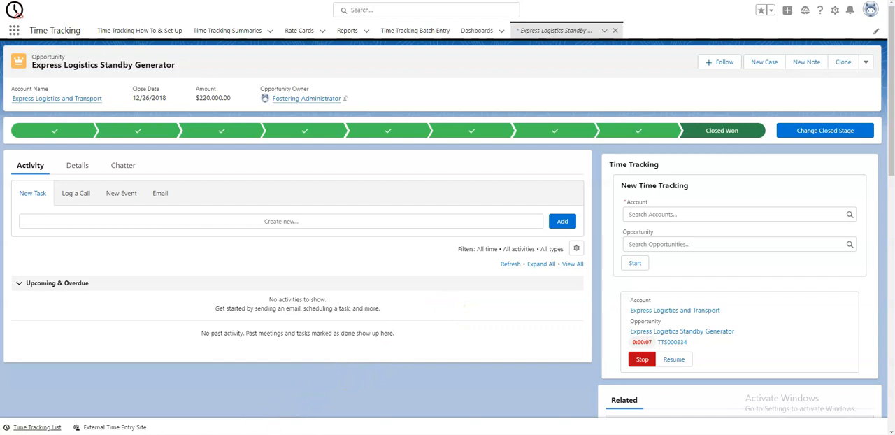
# Switch to LonelyScreen AirPlay Receiver, reposition and widen its window, and maximize it to view the mobile app
pyautogui.click(212, 416)
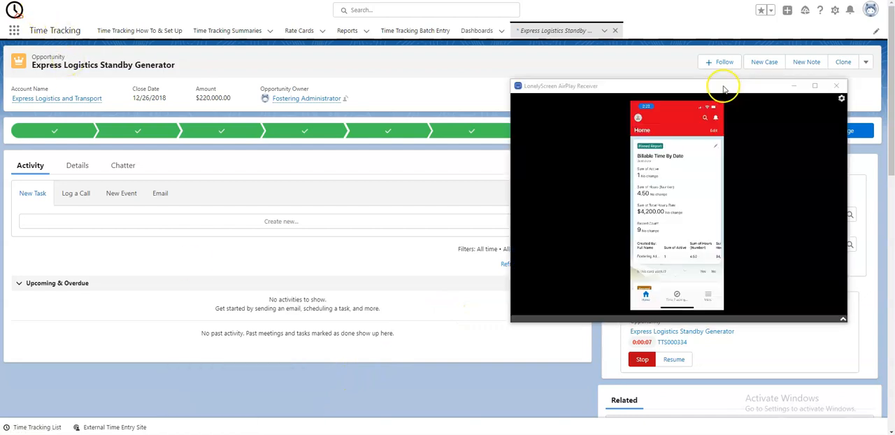
pyautogui.moveTo(720, 83); pyautogui.dragTo(384, 26)
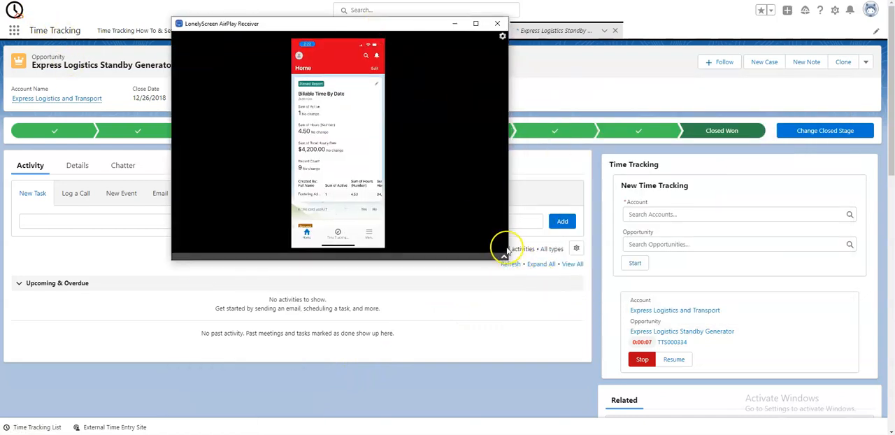
pyautogui.moveTo(502, 257); pyautogui.dragTo(740, 259)
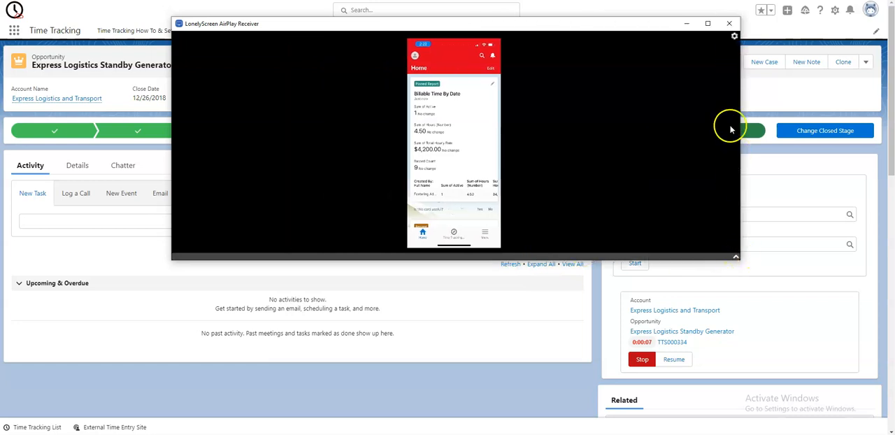
pyautogui.click(710, 18)
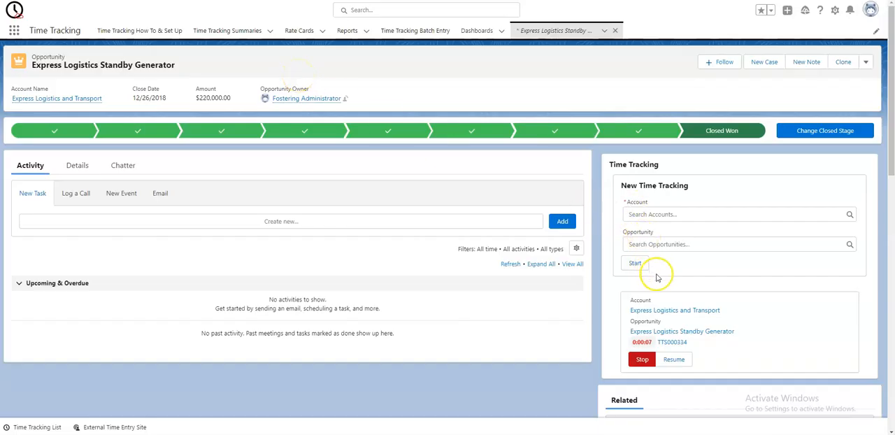
# Begin a Time Tracking Batch Entry row for account Express Logistics and Transport with Case 00001003 as the second object
pyautogui.scroll(-1, 687, 291)
pyautogui.scroll(1, 674, 306)
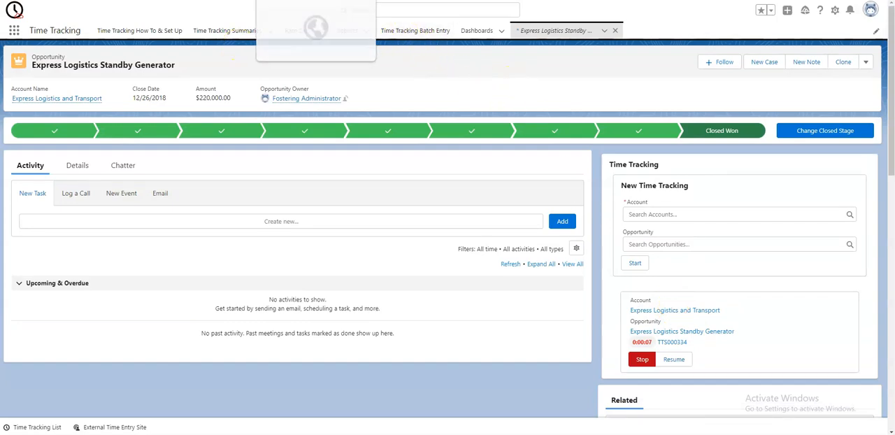
pyautogui.click(405, 33)
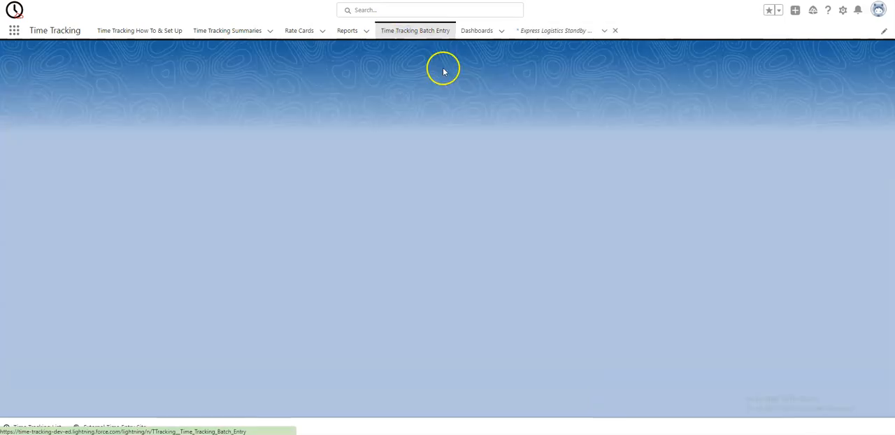
pyautogui.click(126, 114)
pyautogui.click(126, 149)
pyautogui.click(217, 119)
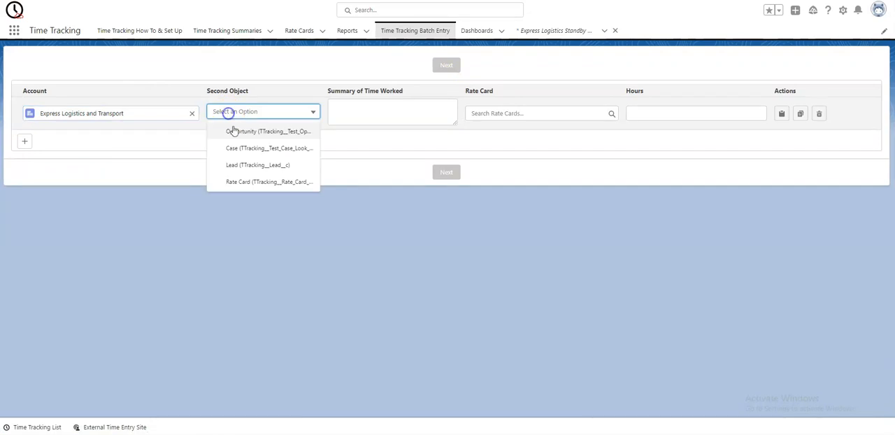
pyautogui.click(233, 146)
pyautogui.click(226, 158)
# Complete the batch row with the work summary "summary", the Salesforce Administrator rate card and 5 hours
pyautogui.click(424, 108)
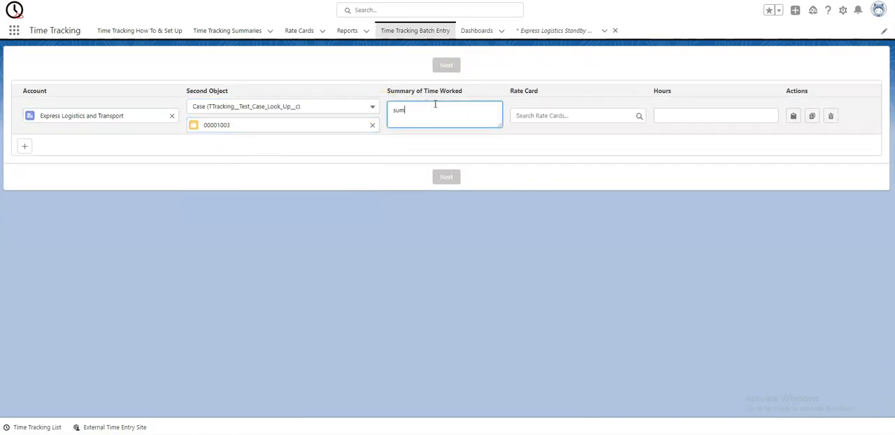
pyautogui.click(523, 116)
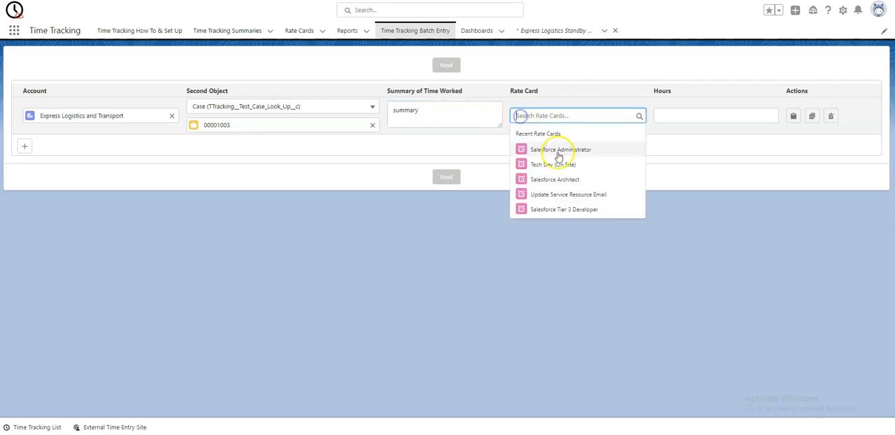
pyautogui.click(556, 149)
pyautogui.click(690, 116)
pyautogui.write('5')
# Duplicate the completed batch row twice, and add a fourth row copying only the account and case
pyautogui.click(814, 117)
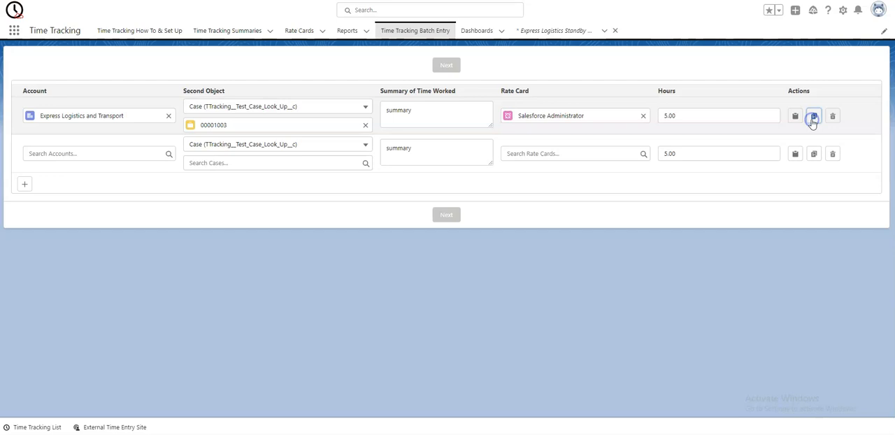
pyautogui.click(814, 153)
pyautogui.click(797, 193)
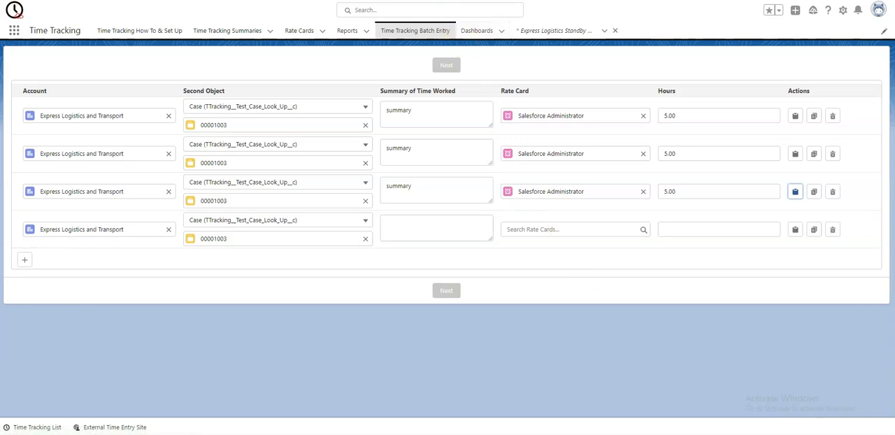
# Open the Time Tracking Dashboard from the recent dashboards
pyautogui.click(401, 0)
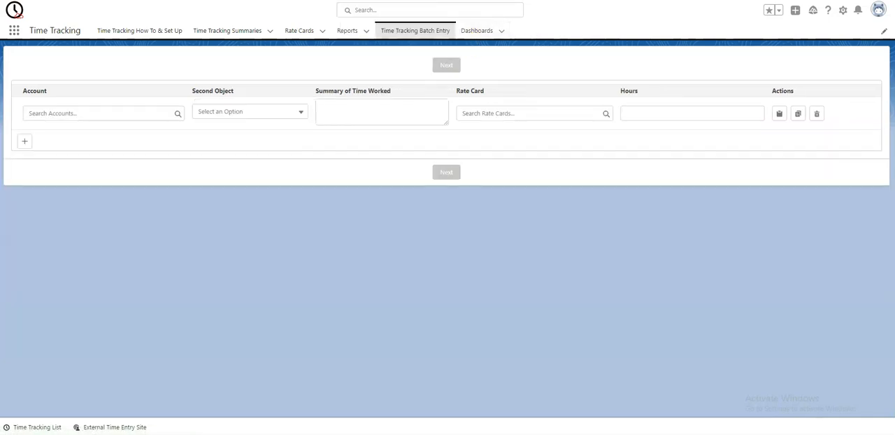
pyautogui.click(477, 30)
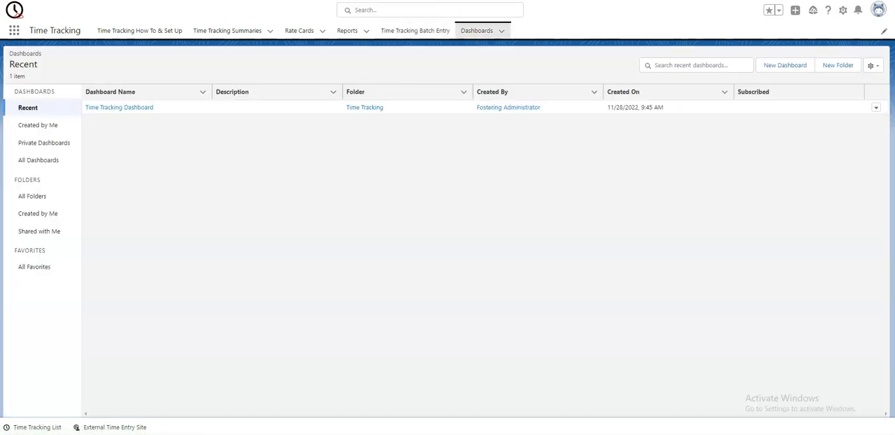
pyautogui.click(126, 111)
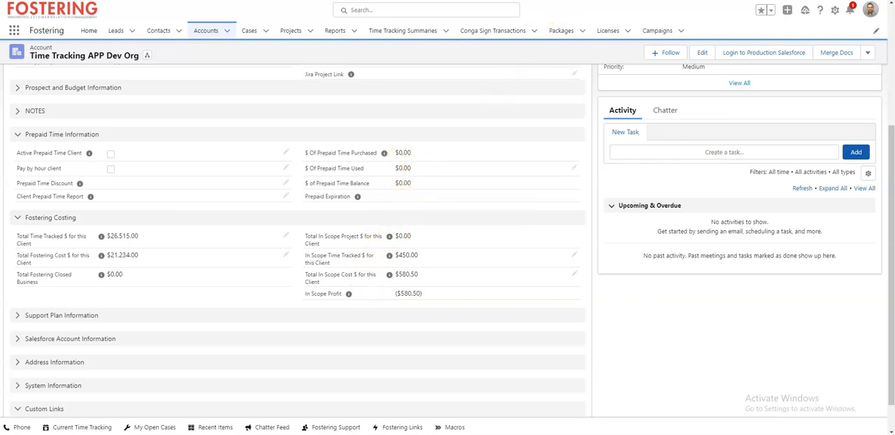
# Switch to Gmail and inspect the hours-worked report PDF attached to the "Fostering Hours Worked" email
pyautogui.click(626, 1)
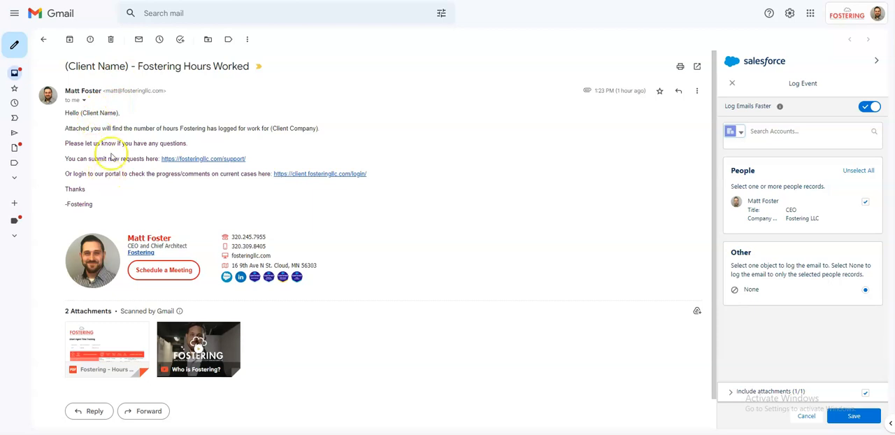
pyautogui.moveTo(134, 336)
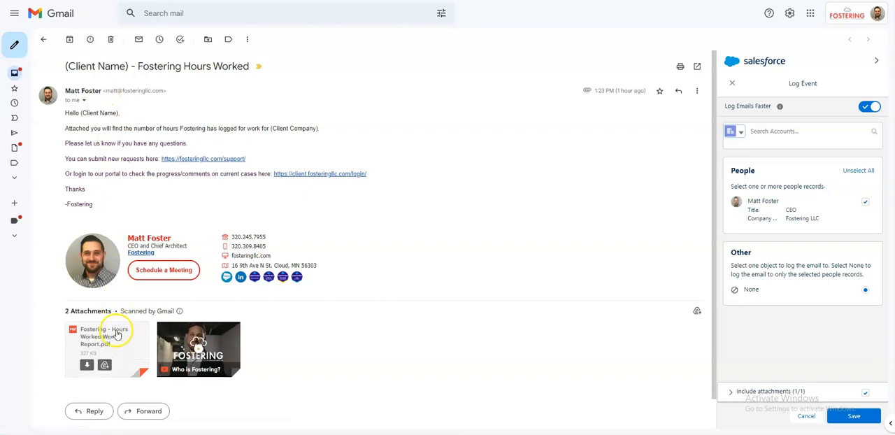
# Preview the Hours Worked Weekly Report PDF attachment and examine the prepaid time balance, case number and business requirement in its first row
pyautogui.click(116, 336)
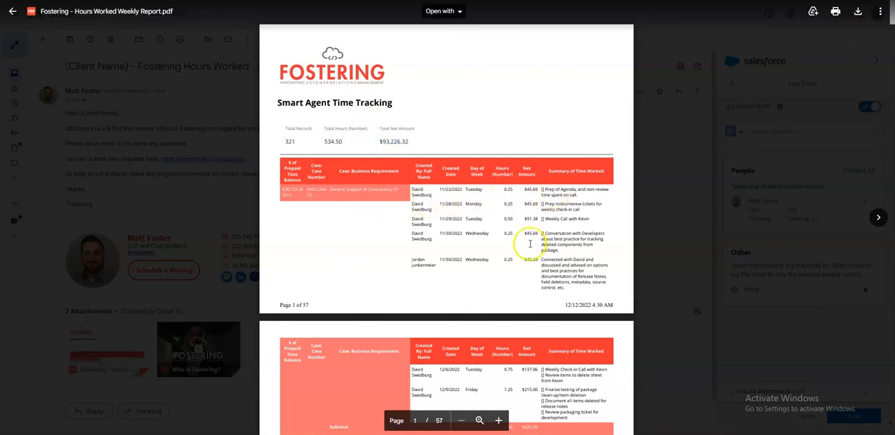
pyautogui.click(305, 189)
pyautogui.moveTo(284, 188); pyautogui.dragTo(343, 175)
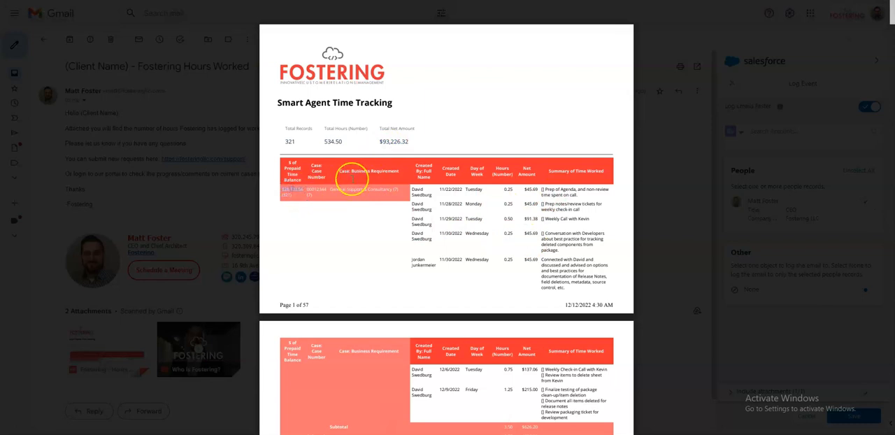
pyautogui.click(242, 197)
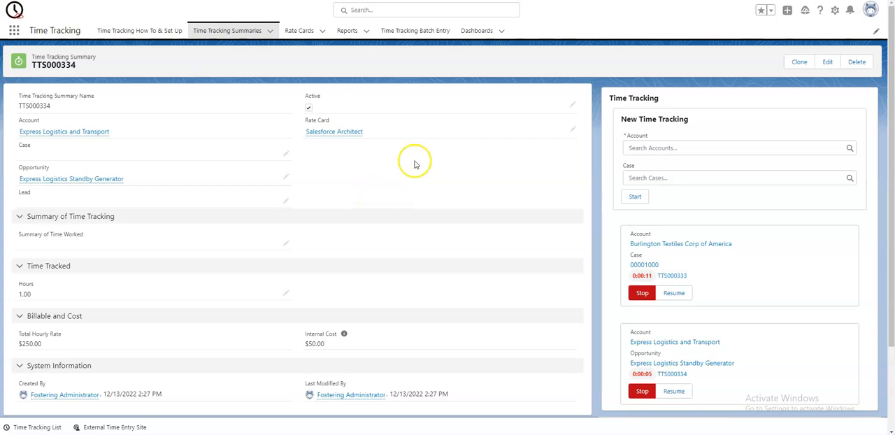
# Back in Salesforce, review time tracking summary TTS000334 and its related time trackings, and open the Time Tracking How To & Set Up page
pyautogui.scroll(-1, 440, 207)
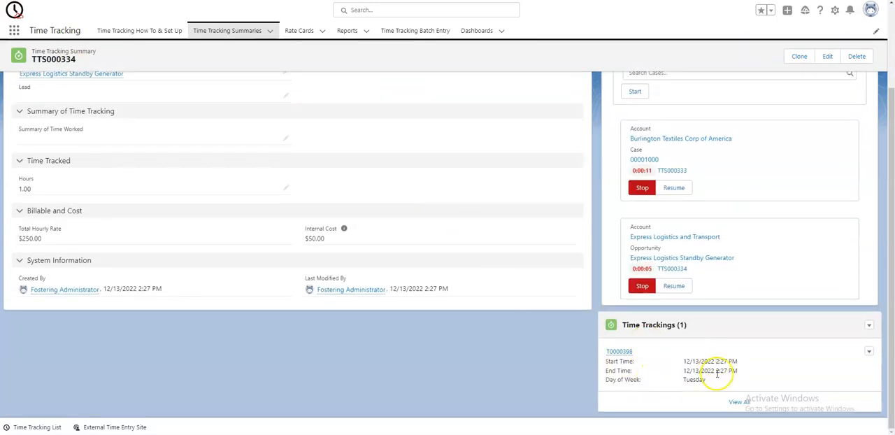
pyautogui.scroll(2, 529, 286)
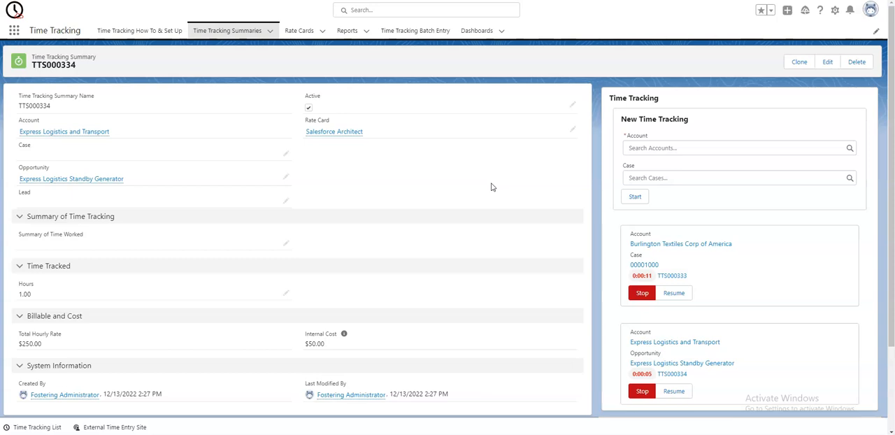
pyautogui.click(112, 32)
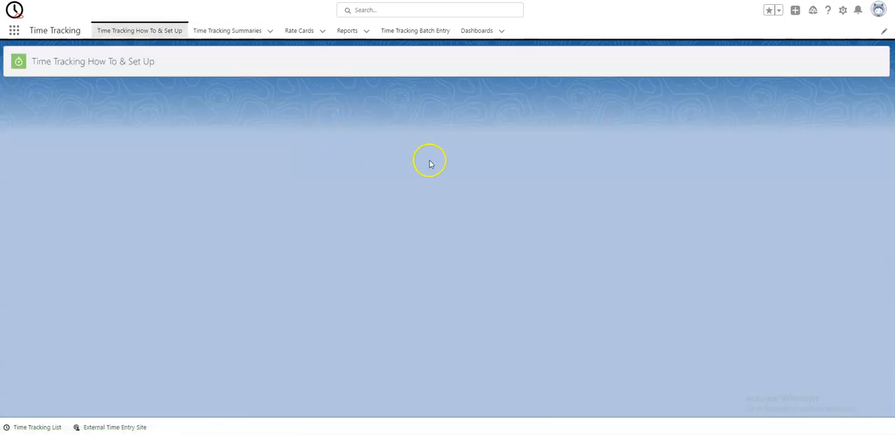